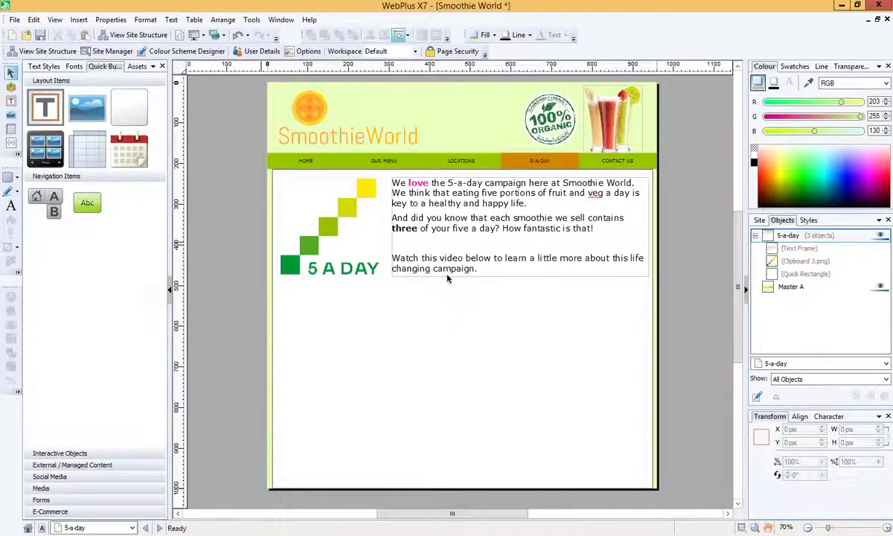
Copy the Five A Day campaign video's full YouTube web address, then return to WebPlus
key("alt+Tab")
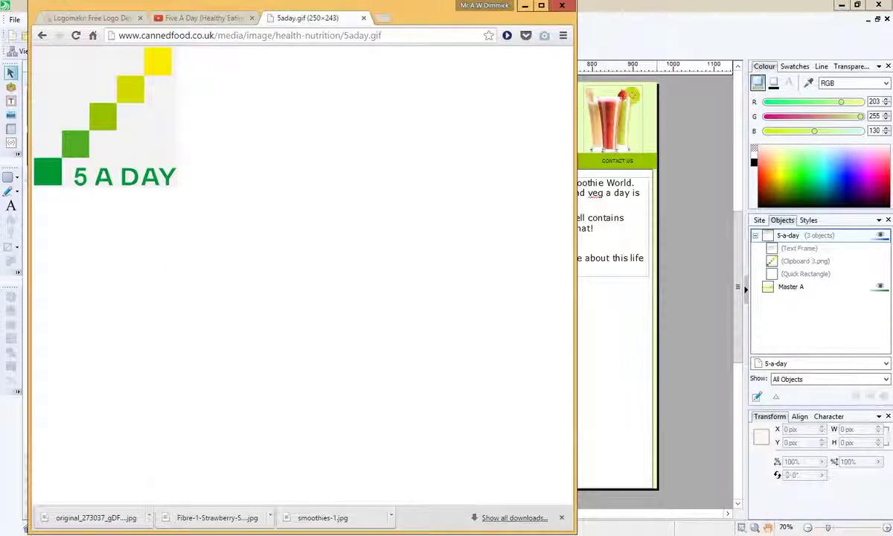
left_click(199, 19)
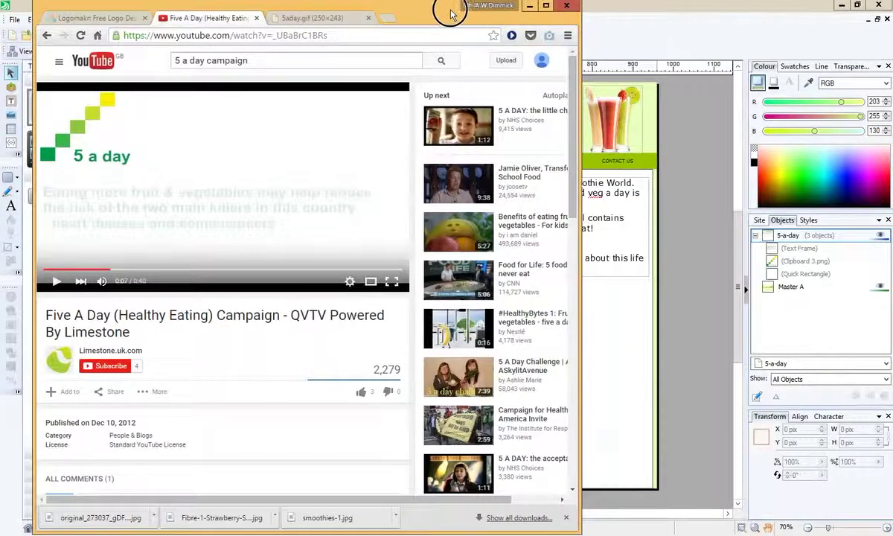
left_click_drag(452, 8, 494, 8)
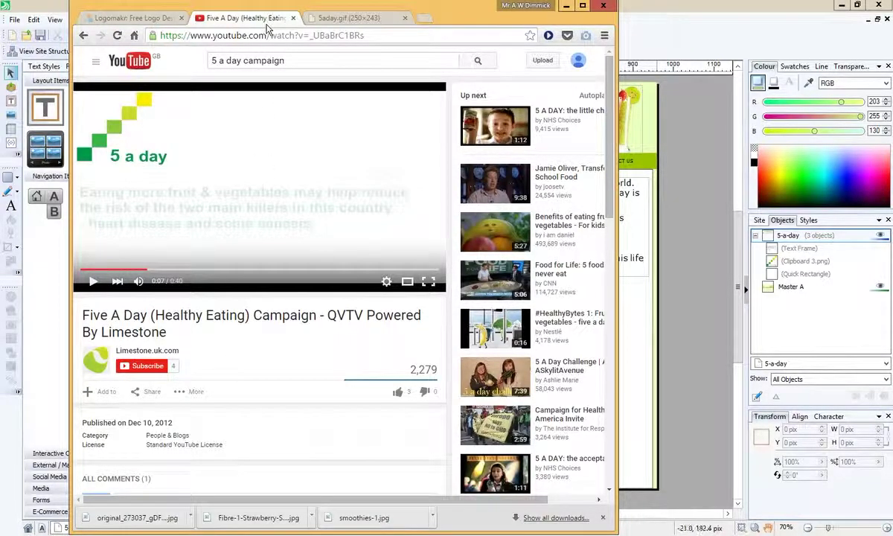
left_click(355, 37)
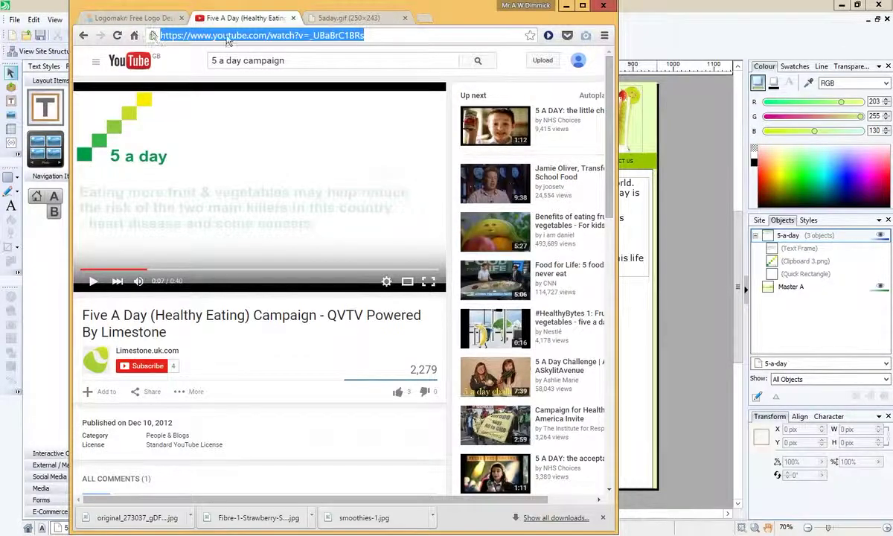
right_click(196, 38)
left_click(280, 79)
left_click(565, 6)
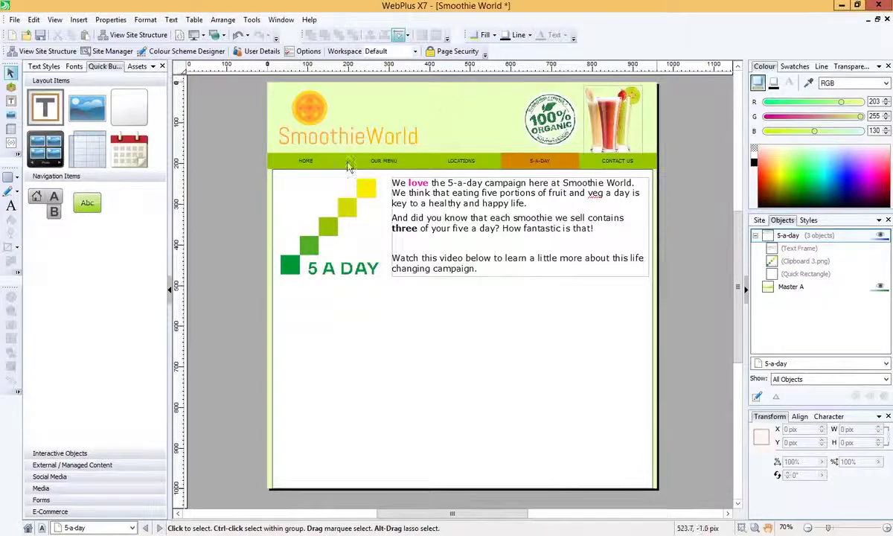
Start a YouTube video embed via Insert > Media > YouTube Video…
left_click(80, 21)
mouse_move(130, 163)
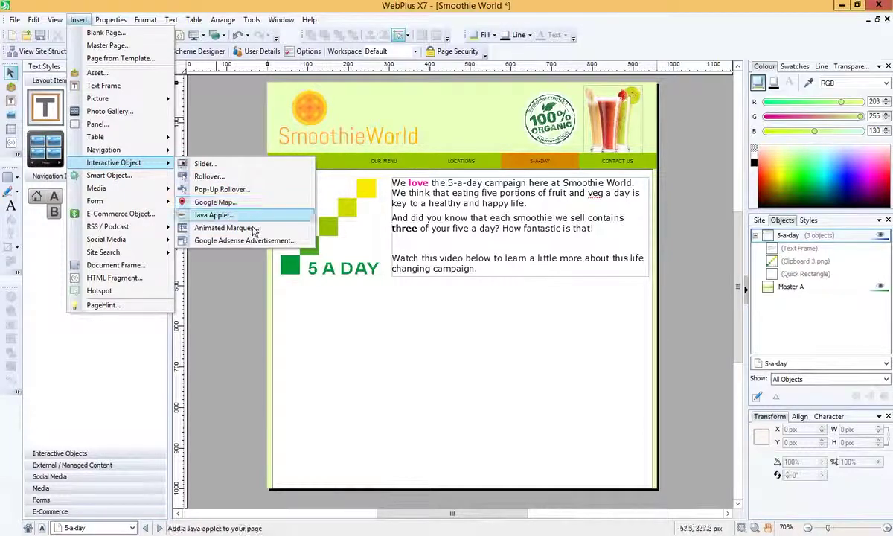
mouse_move(128, 193)
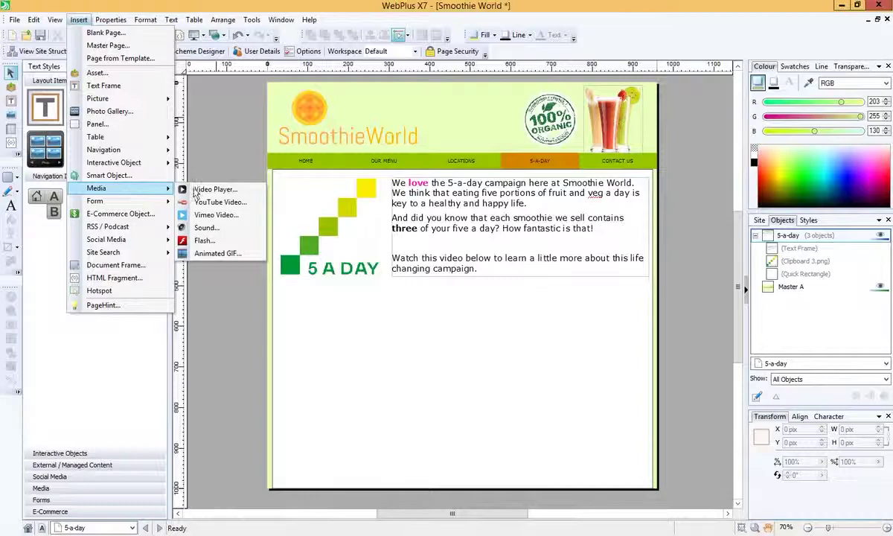
left_click(251, 204)
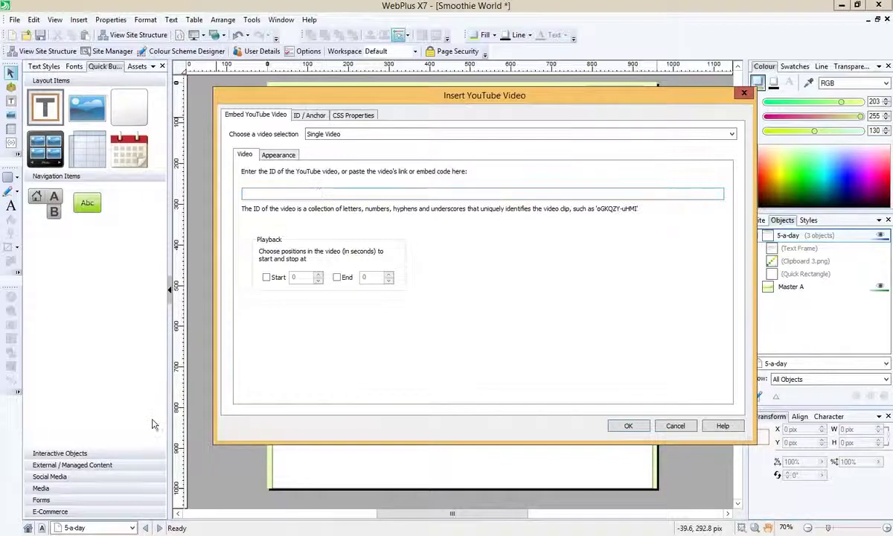
Copy only the video ID _UBaBrC1BRs from the YouTube page's address bar
key("alt+Tab")
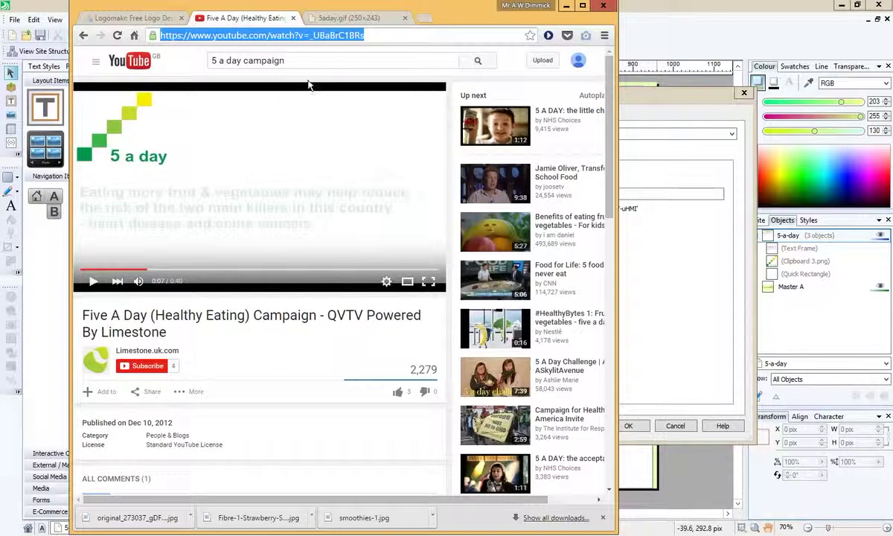
left_click(378, 37)
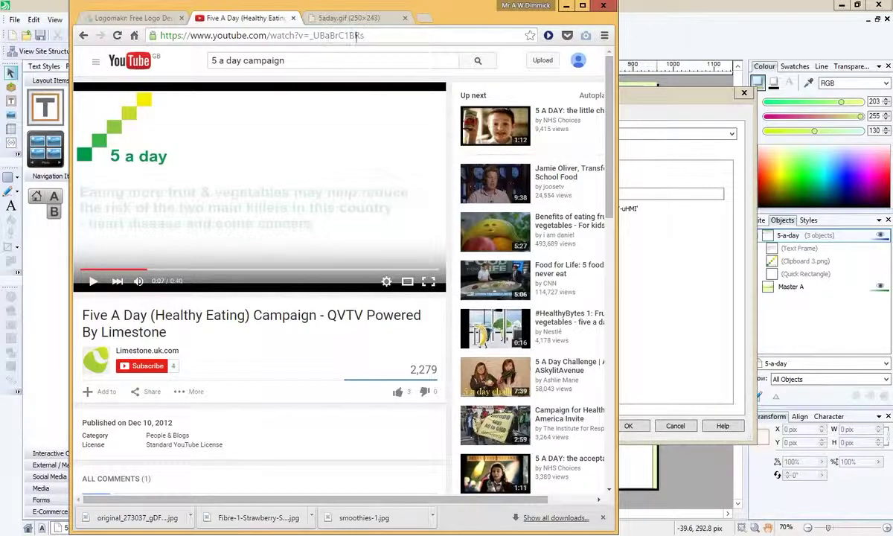
left_click_drag(363, 36, 300, 41)
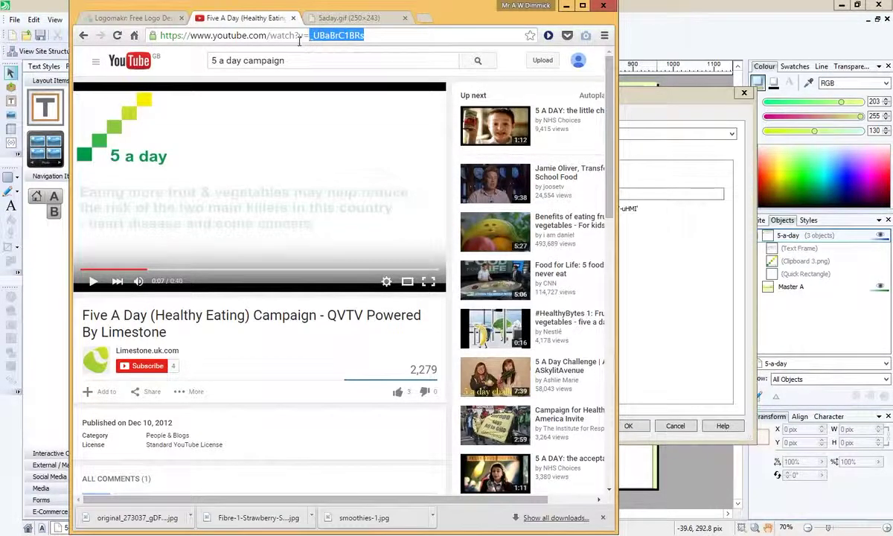
right_click(337, 38)
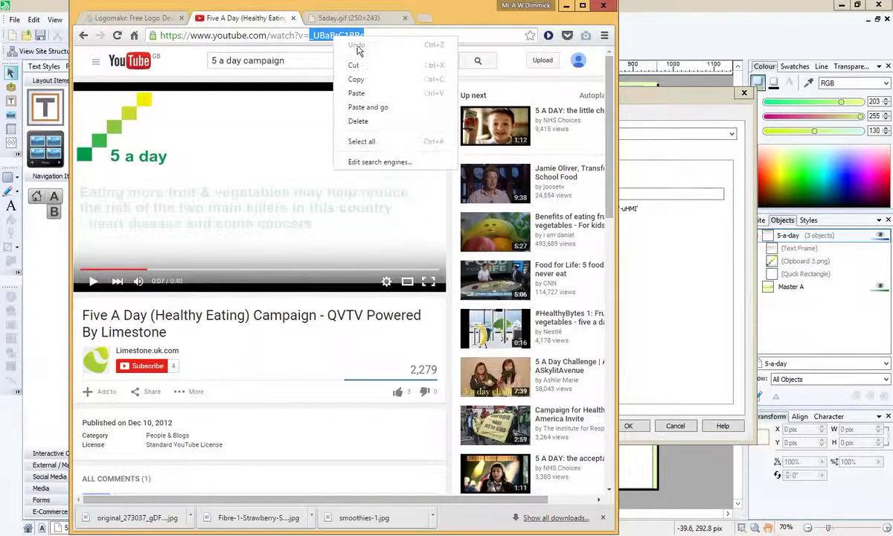
left_click(357, 80)
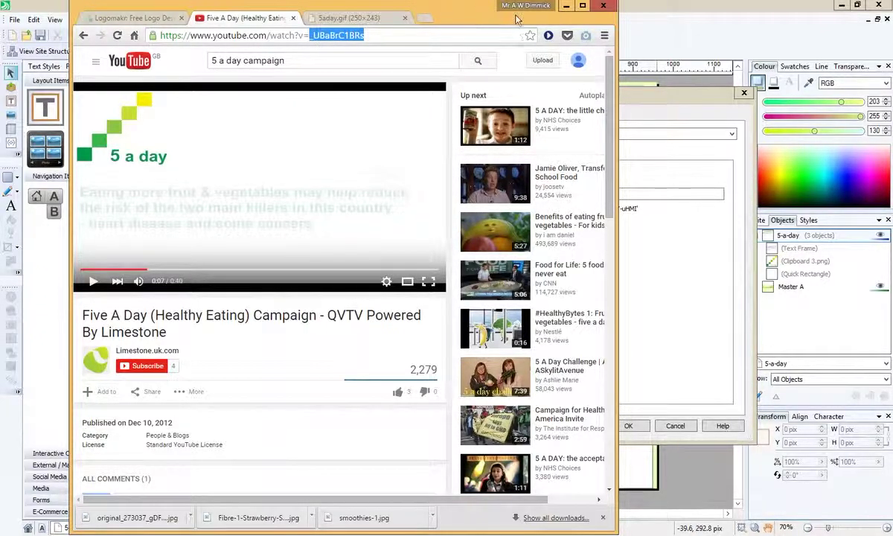
Paste the video ID _UBaBrC1BRs into the Insert YouTube Video dialog's ID field
left_click(565, 6)
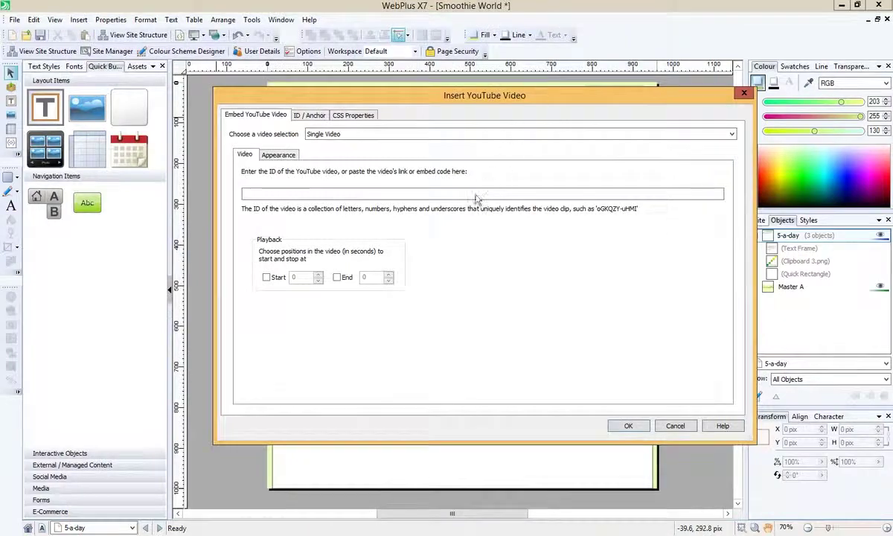
left_click(406, 192)
right_click(244, 192)
left_click(359, 239)
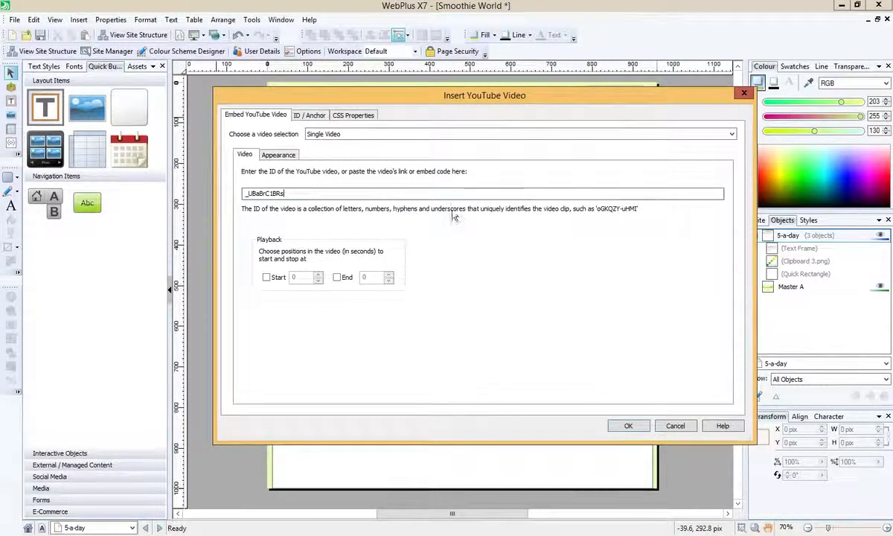
Under Appearance, keep the progress bar Red and switch off Show Info and Show Annotations
left_click(282, 156)
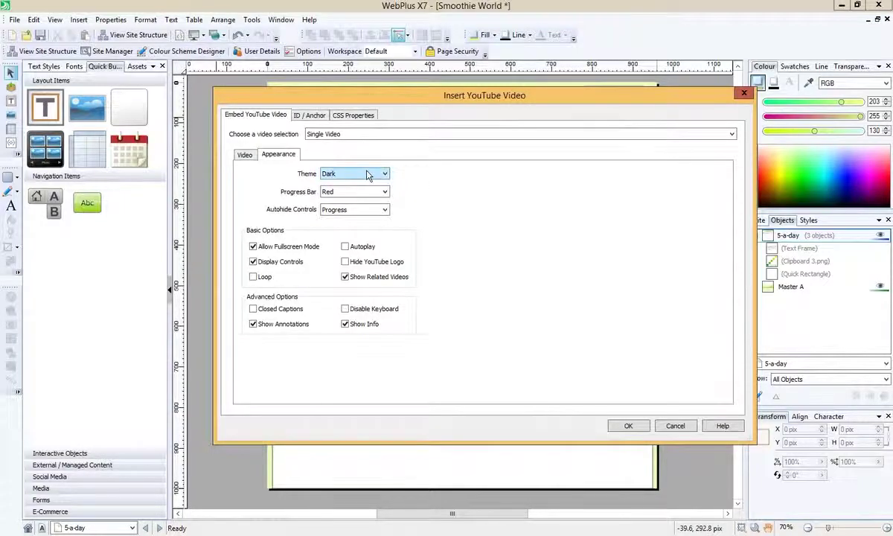
left_click(381, 193)
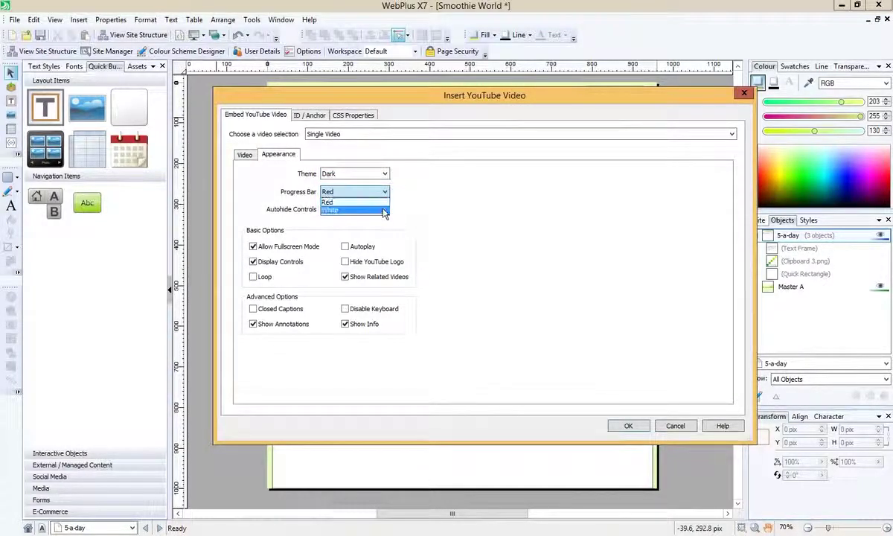
left_click(384, 200)
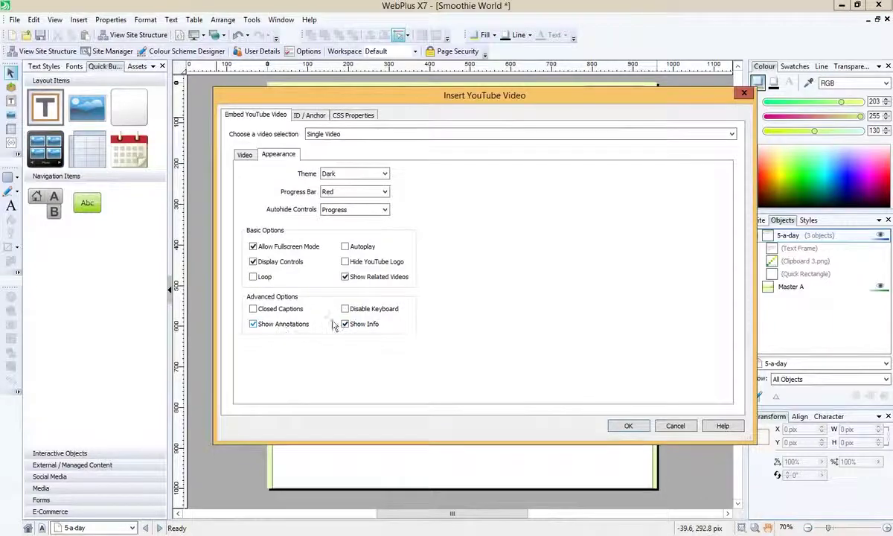
left_click(364, 324)
left_click(292, 328)
Confirm the embed, draw the video frame below the intro text, and preview the page
left_click(245, 154)
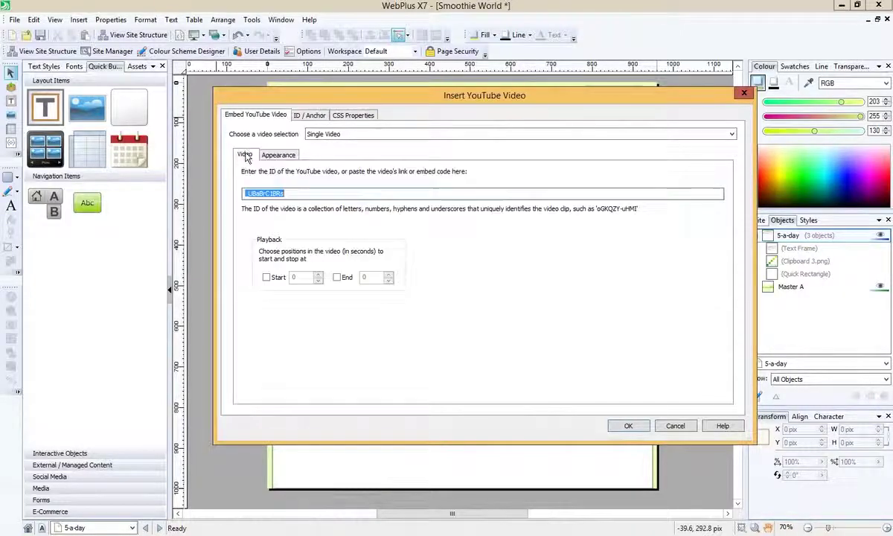
left_click(628, 425)
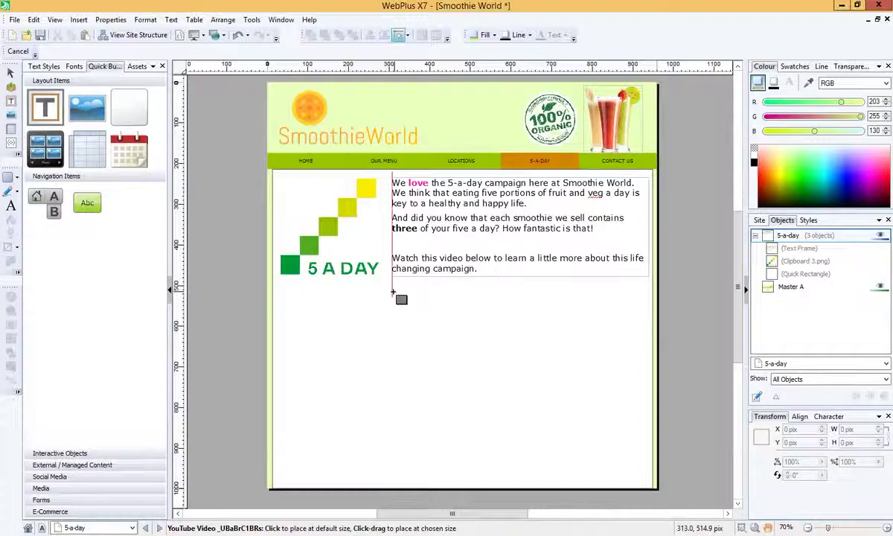
left_click_drag(393, 291, 645, 446)
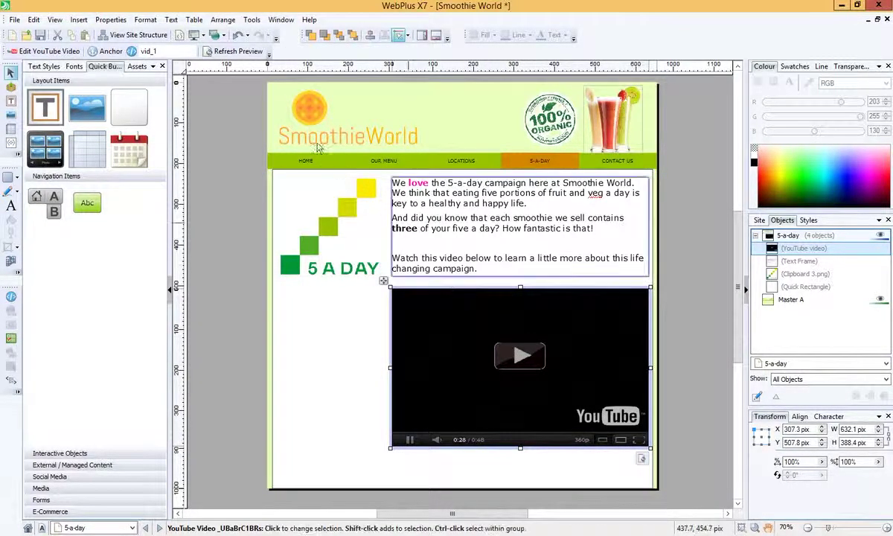
left_click(194, 38)
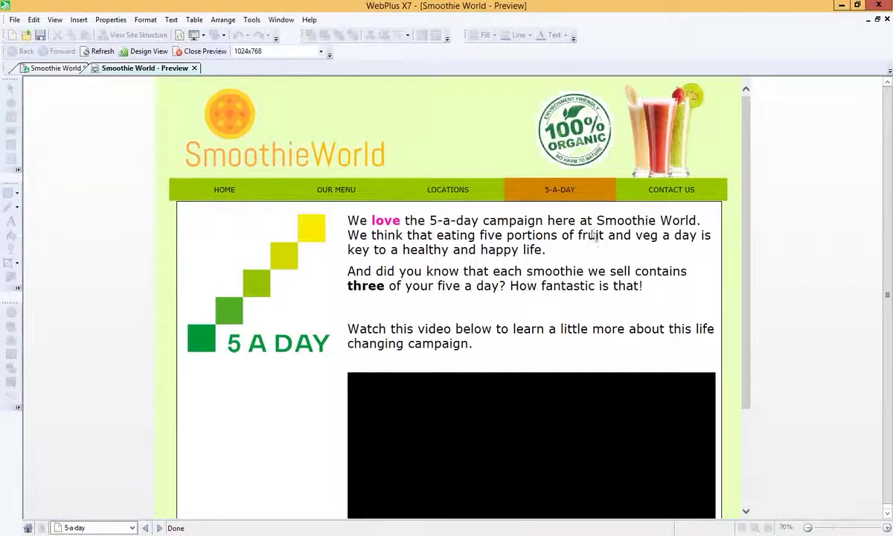
Play and pause the embedded video in preview, then close the preview
left_click(747, 170)
left_click_drag(746, 170, 743, 275)
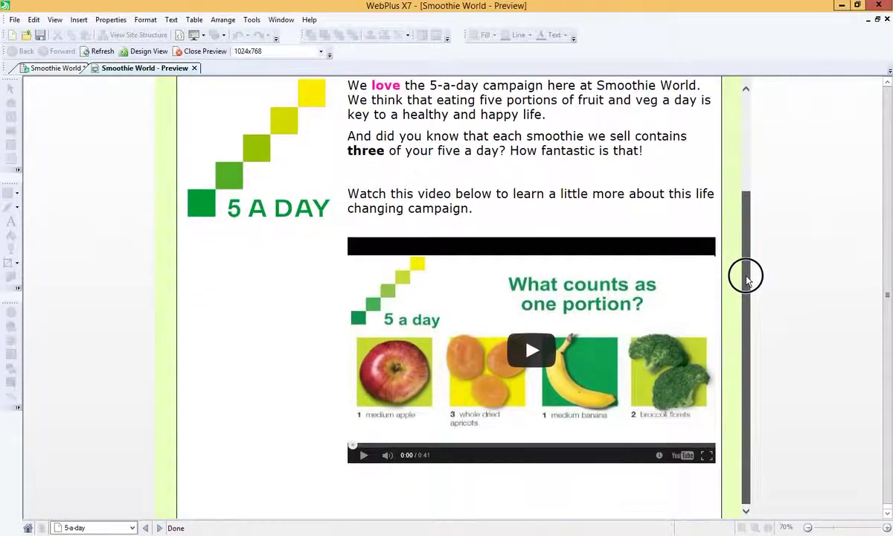
left_click(534, 355)
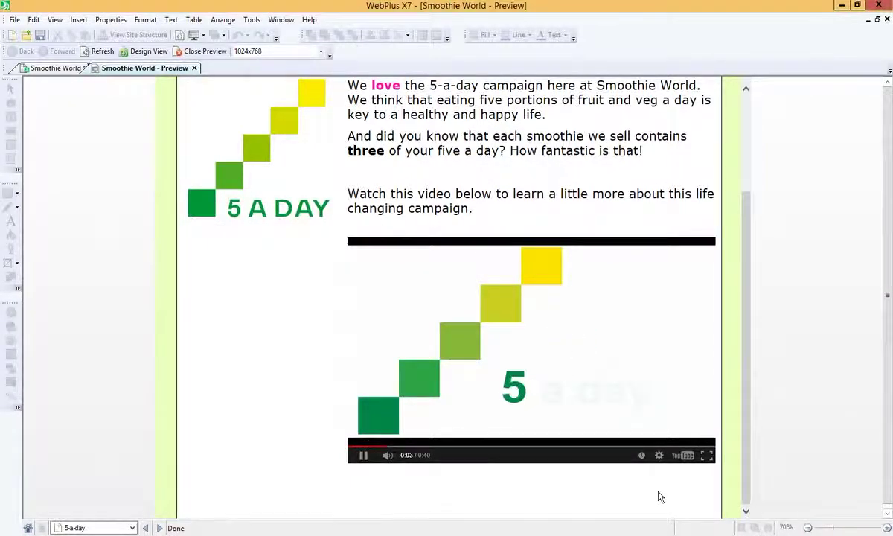
left_click(363, 454)
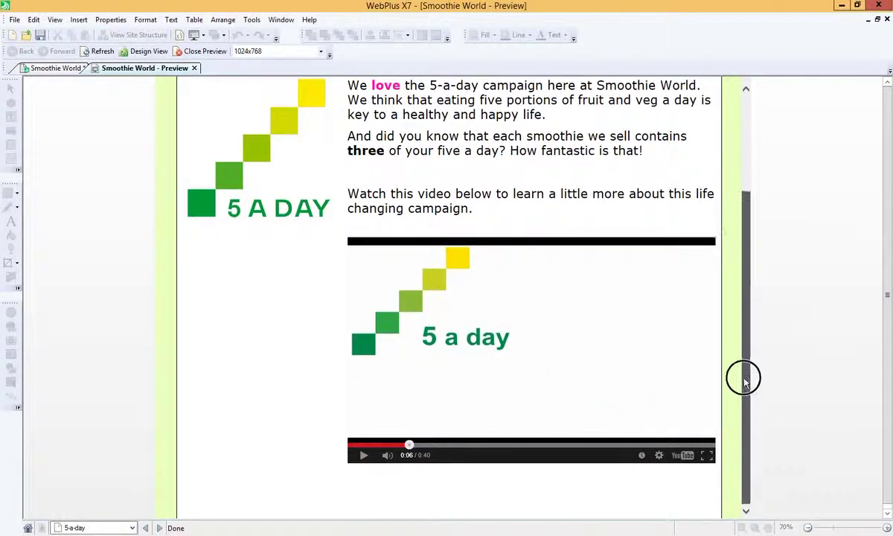
left_click_drag(740, 376, 757, 285)
left_click(203, 51)
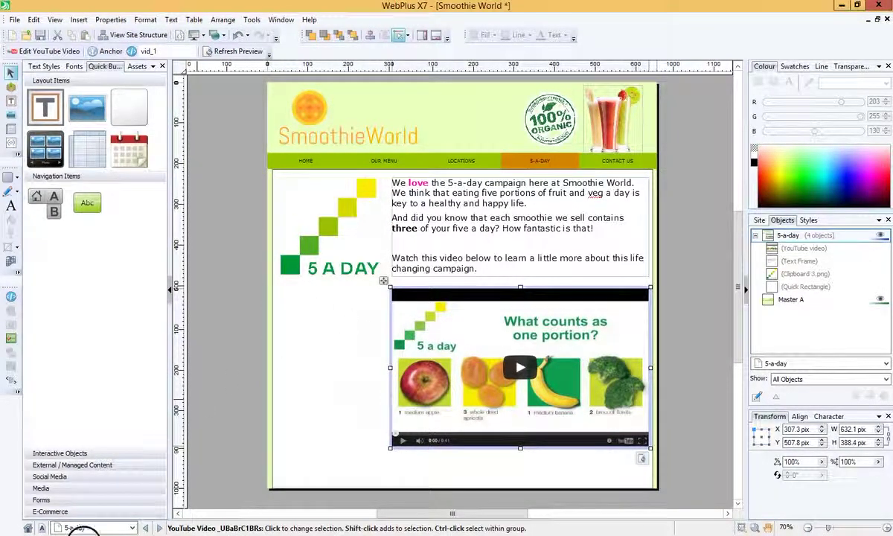
Select the video ID _UBaBrC1BRs after v= in YouTube's address bar for copying
left_click(82, 530)
left_click(295, 35)
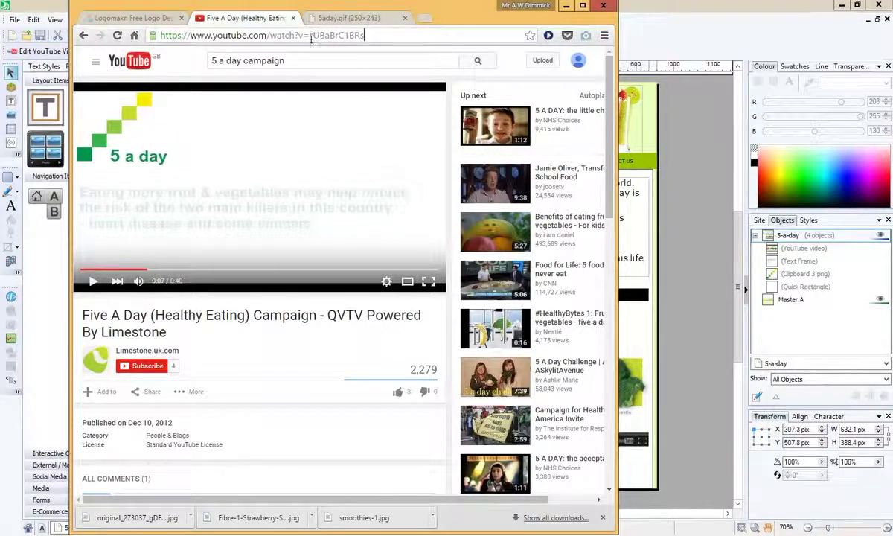
left_click(308, 39)
left_click_drag(308, 39, 370, 35)
left_click(289, 33)
left_click(308, 36)
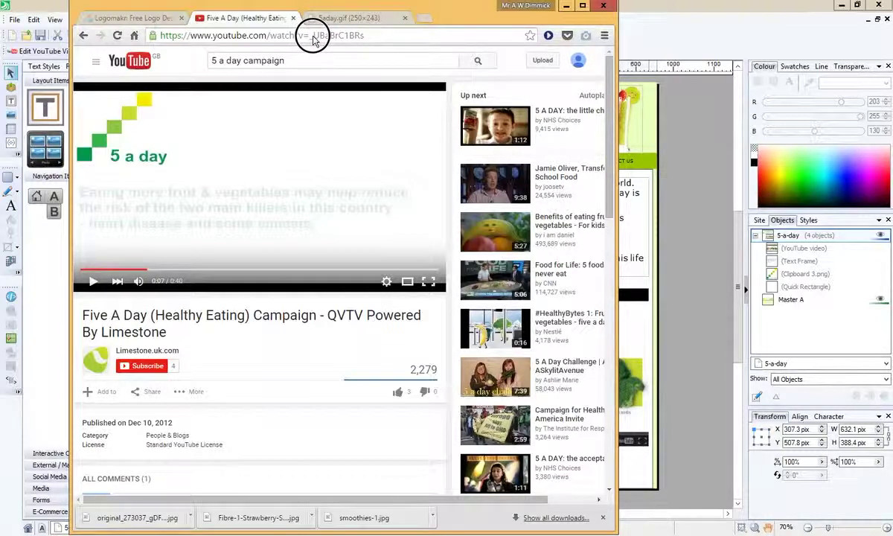
left_click(313, 38)
left_click_drag(313, 38, 371, 42)
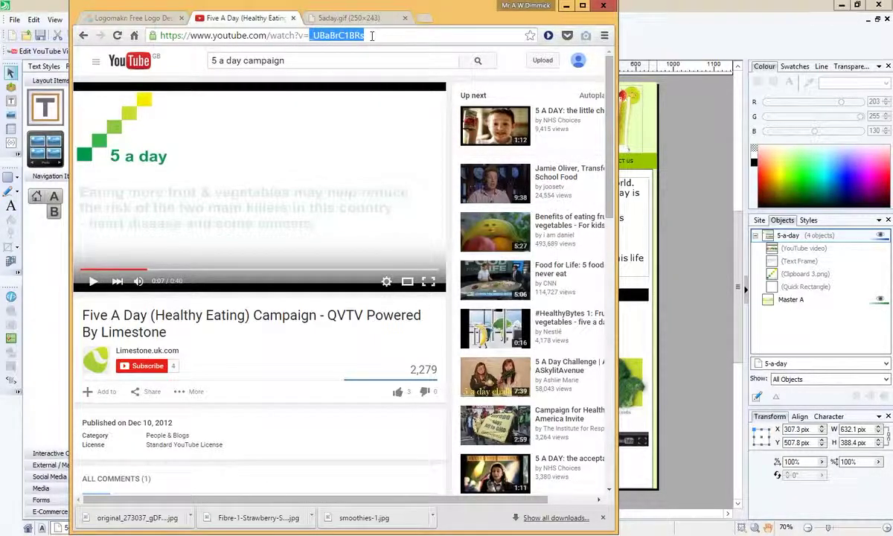
right_click(324, 35)
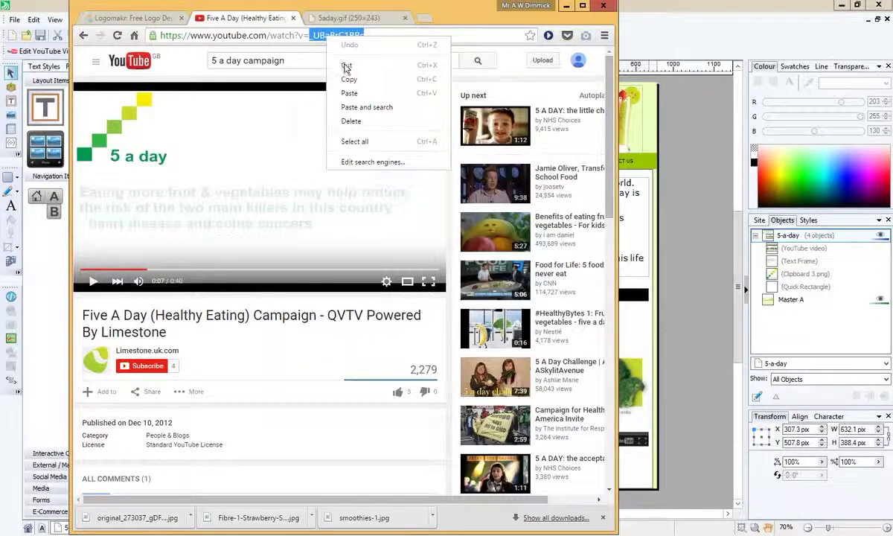
left_click(689, 136)
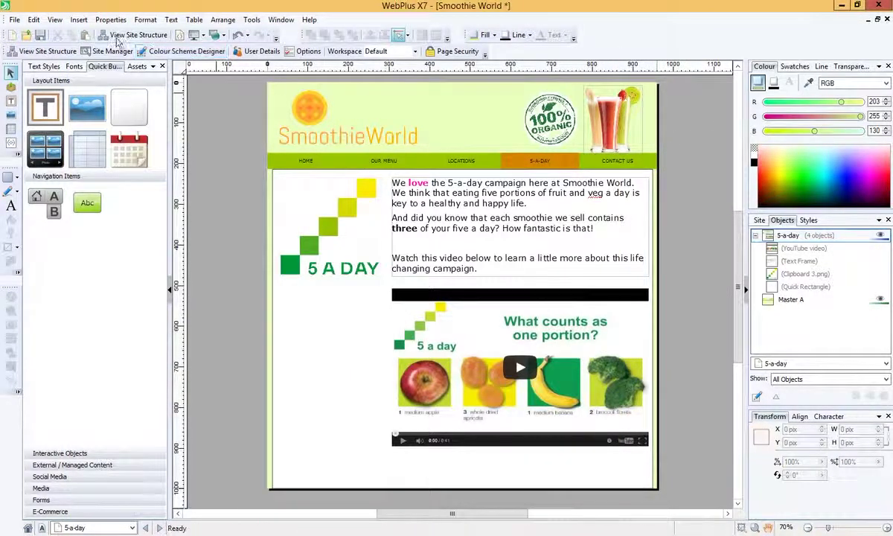
left_click(78, 20)
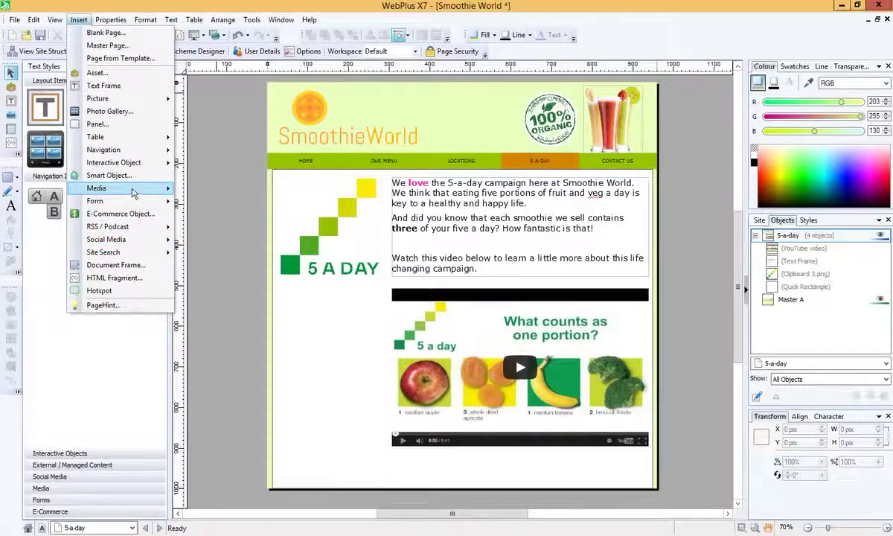
mouse_move(128, 188)
left_click(220, 203)
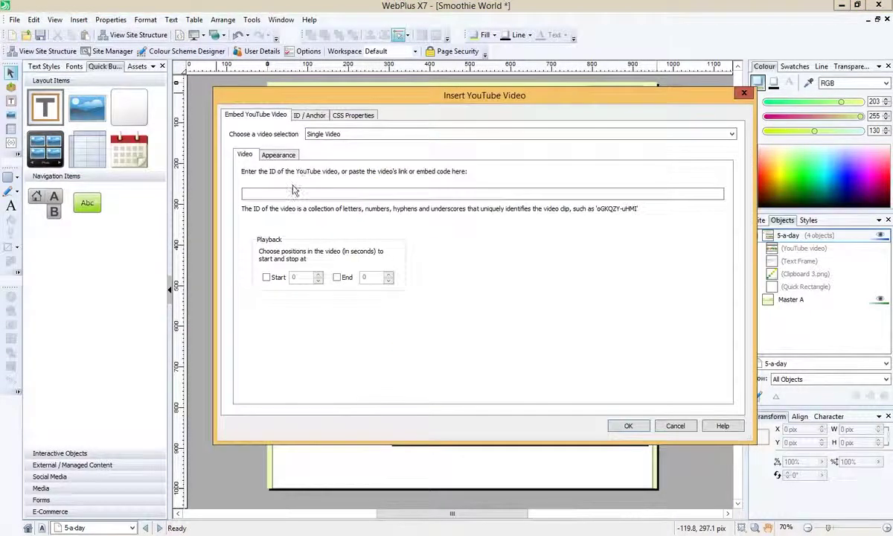
right_click(293, 197)
left_click(231, 245)
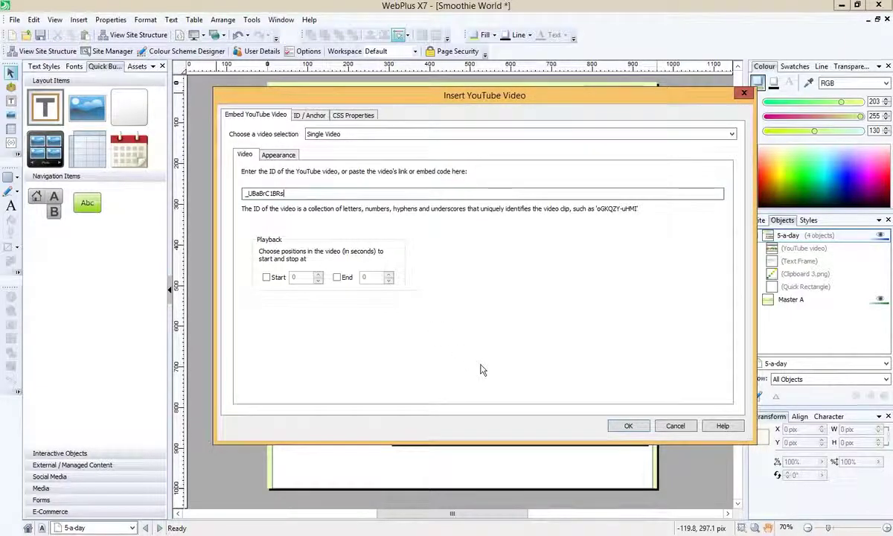
left_click(675, 426)
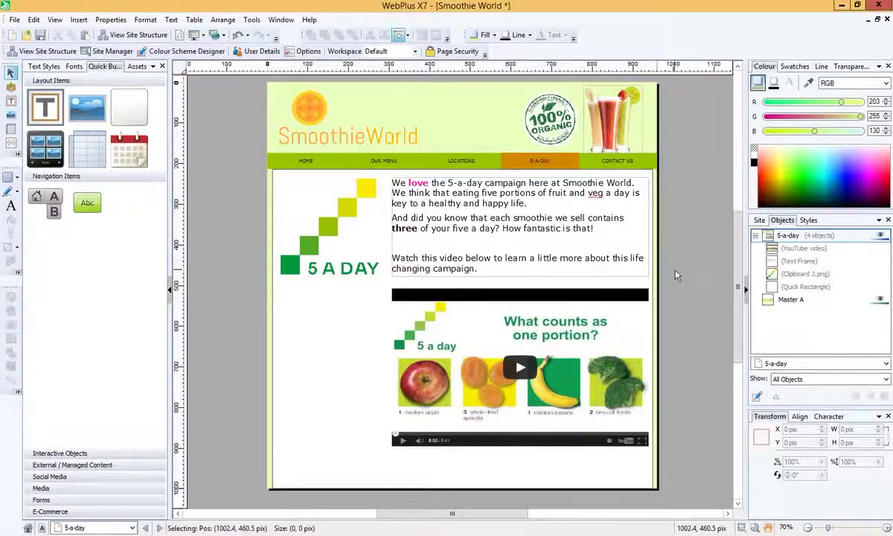